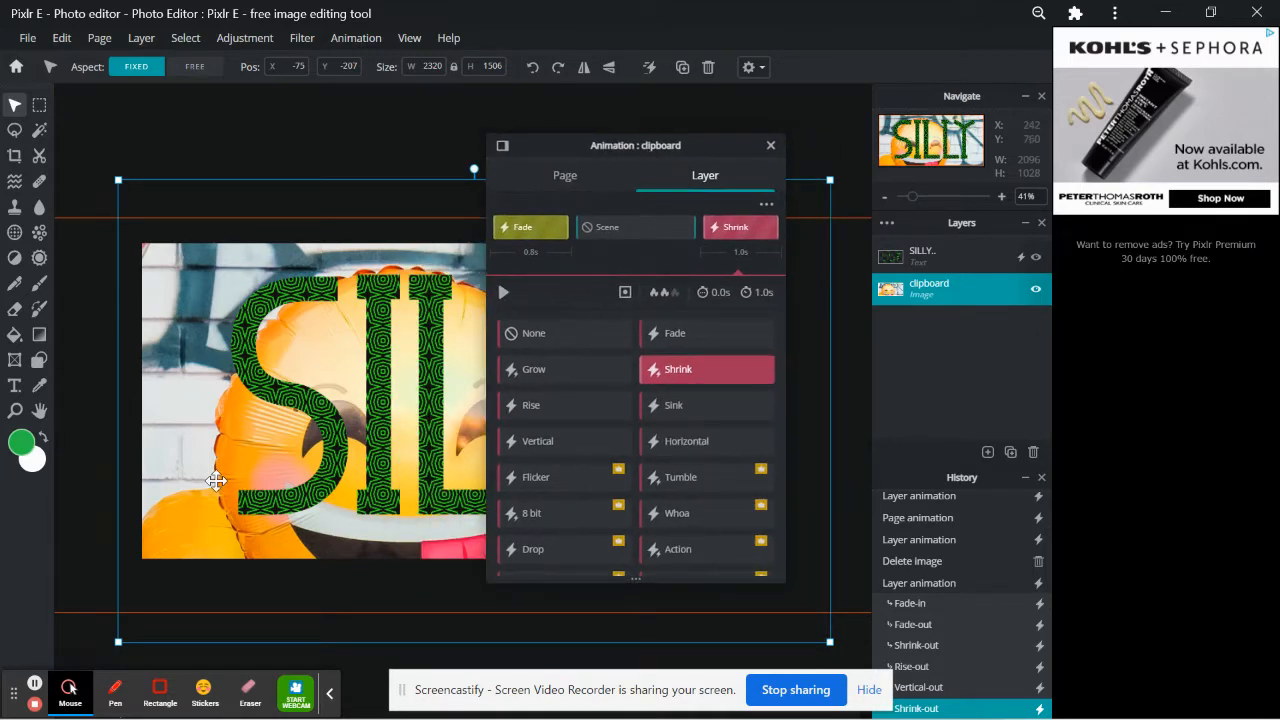
Select the SILLY text layer and set the page animation to None.
{"action": "left_click_drag", "start_coordinate": [628, 148], "coordinate": [365, 148]}
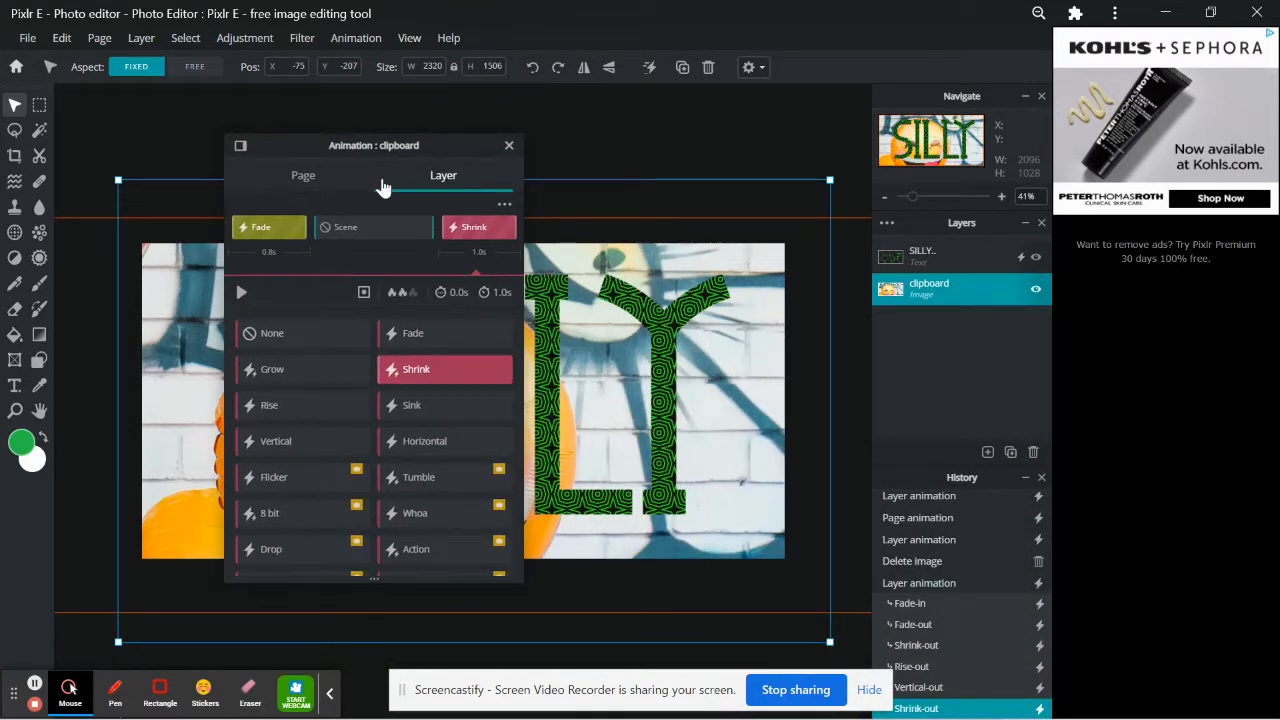
{"action": "scroll", "coordinate": [286, 509], "scroll_direction": "down", "scroll_amount": 2}
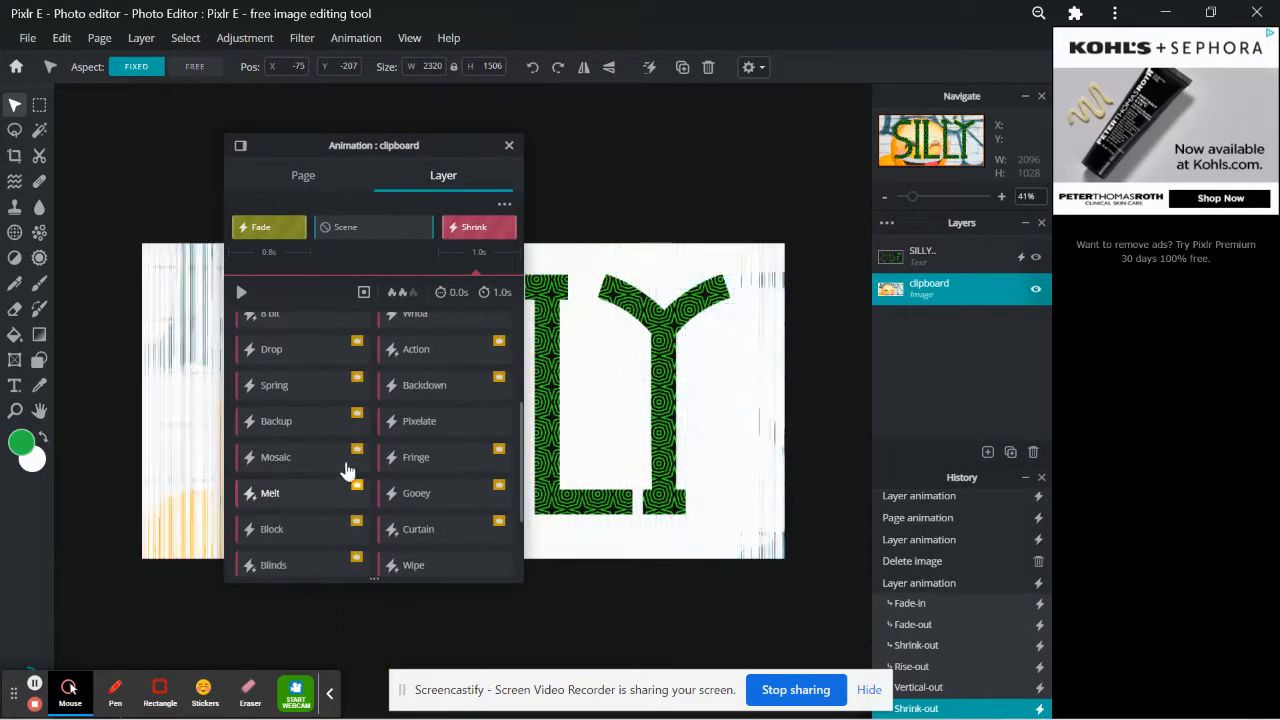
{"action": "left_click", "coordinate": [960, 256]}
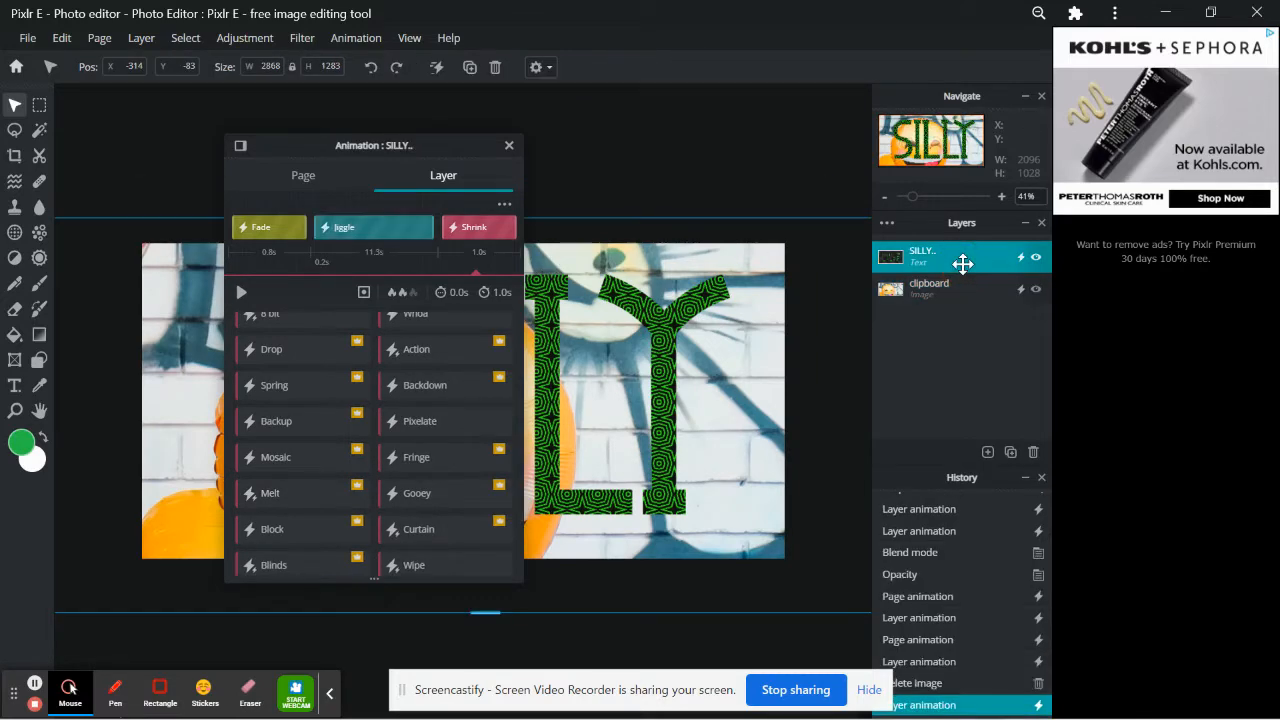
{"action": "scroll", "coordinate": [349, 423], "scroll_direction": "up", "scroll_amount": 4}
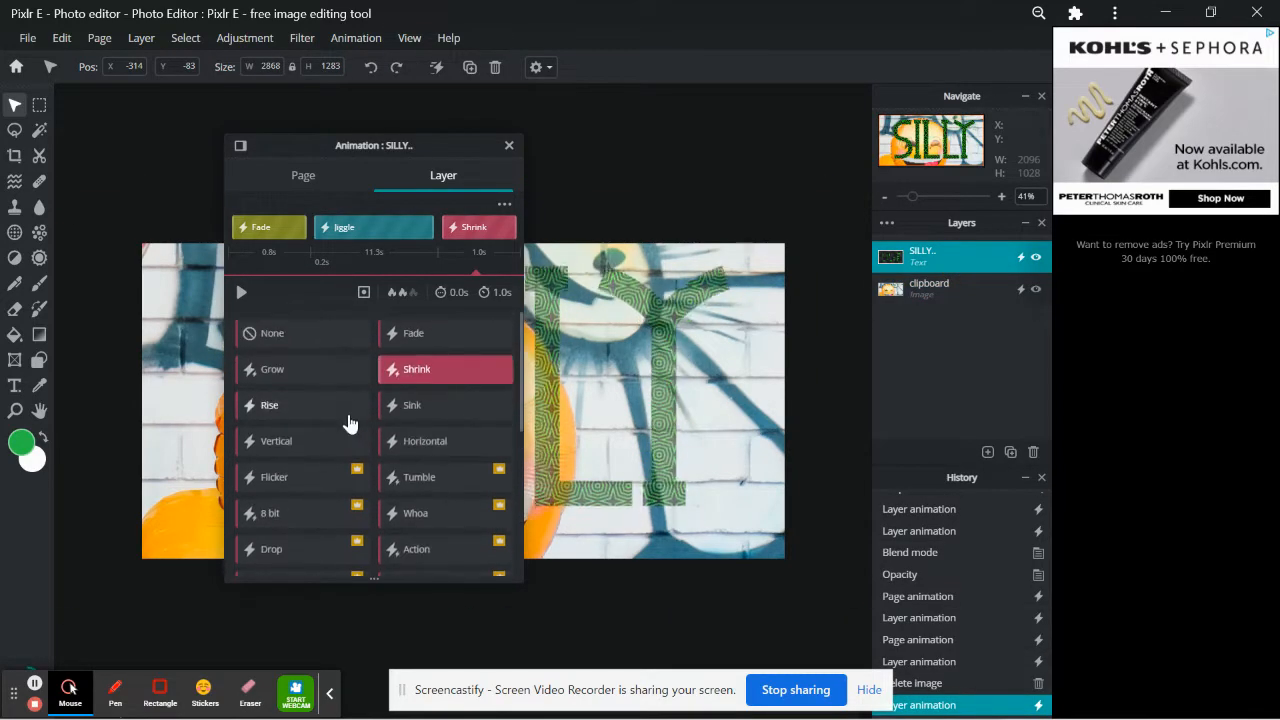
{"action": "left_click", "coordinate": [295, 176]}
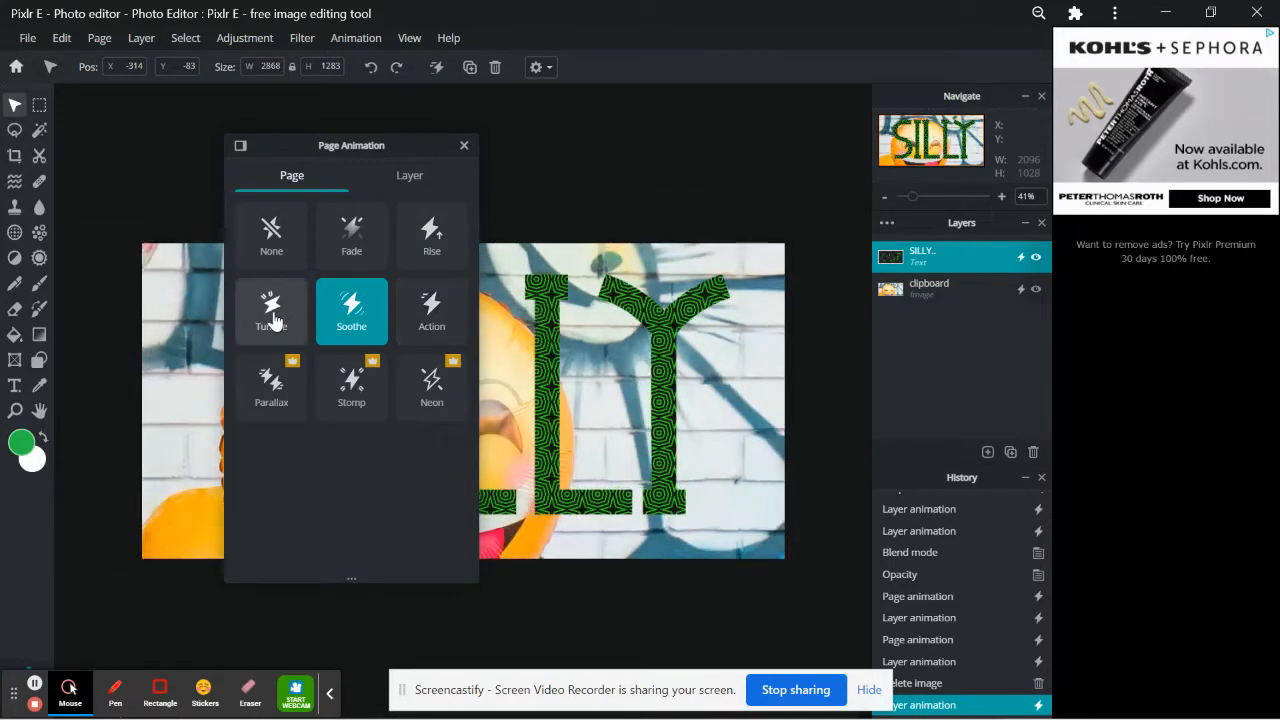
{"action": "left_click", "coordinate": [262, 243]}
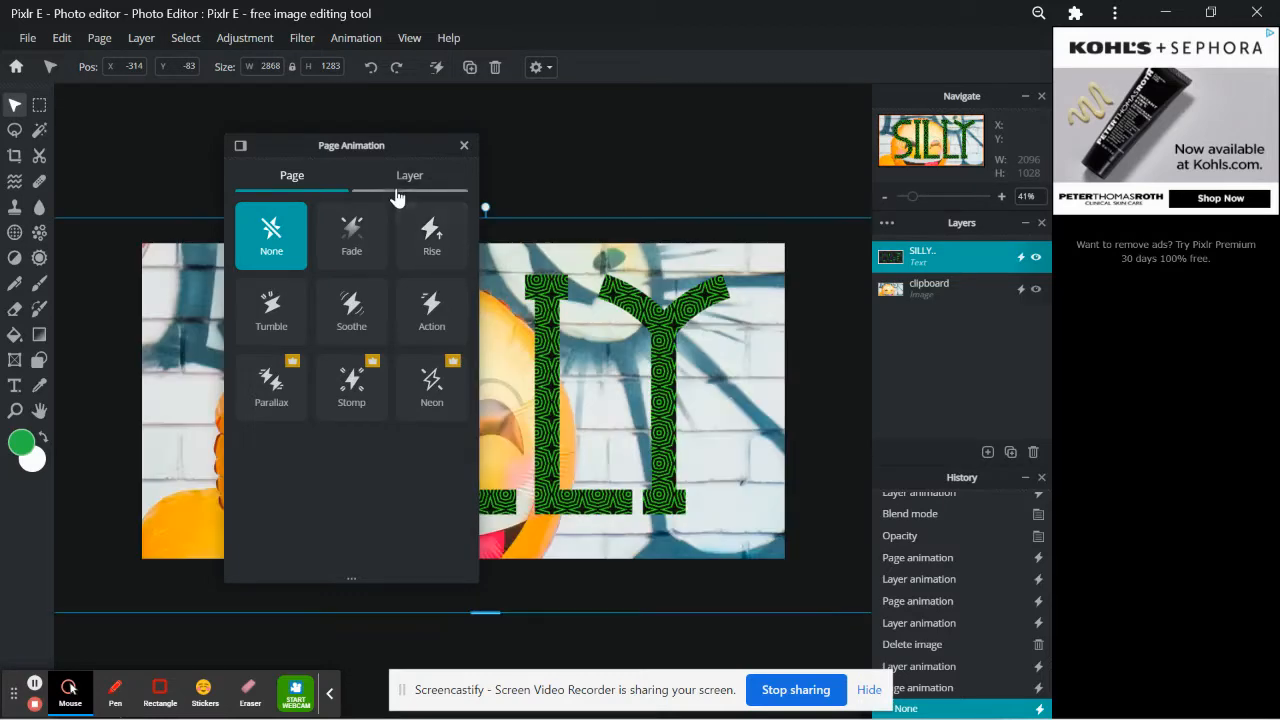
Try to apply the Warp and Circular exit animations to the SILLY text layer.
{"action": "left_click", "coordinate": [397, 190]}
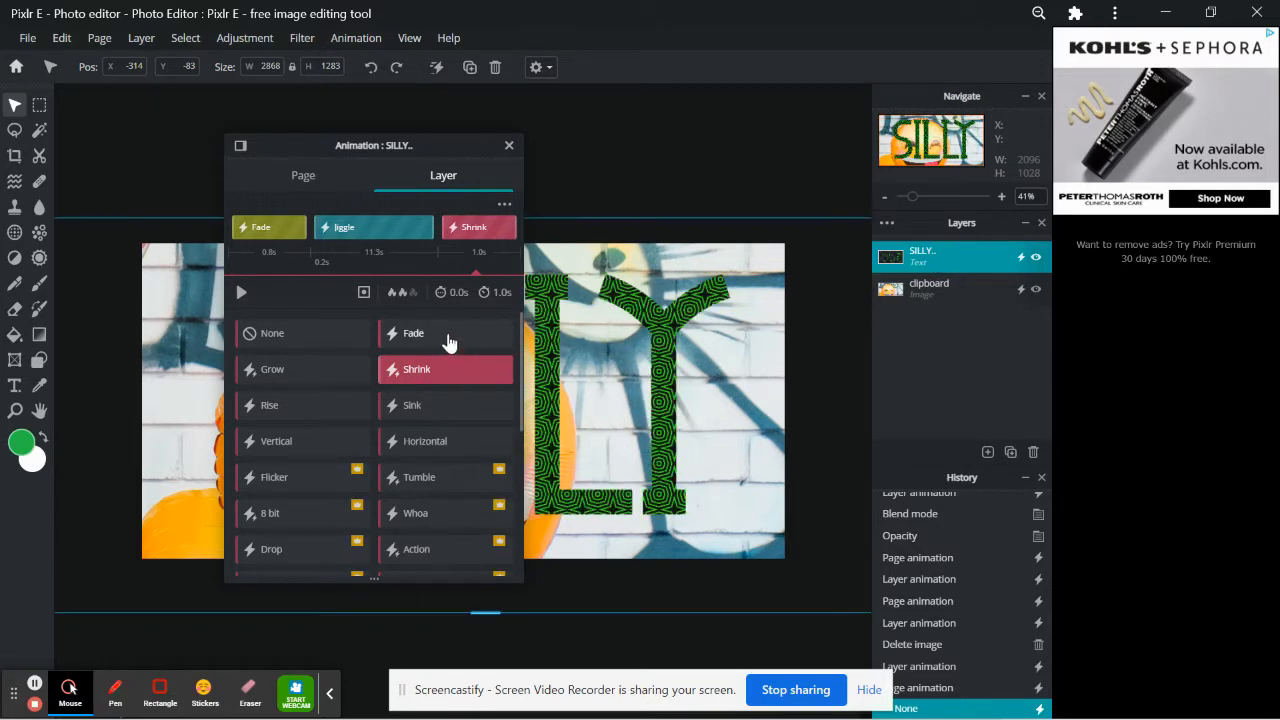
{"action": "left_click_drag", "start_coordinate": [428, 149], "coordinate": [992, 120]}
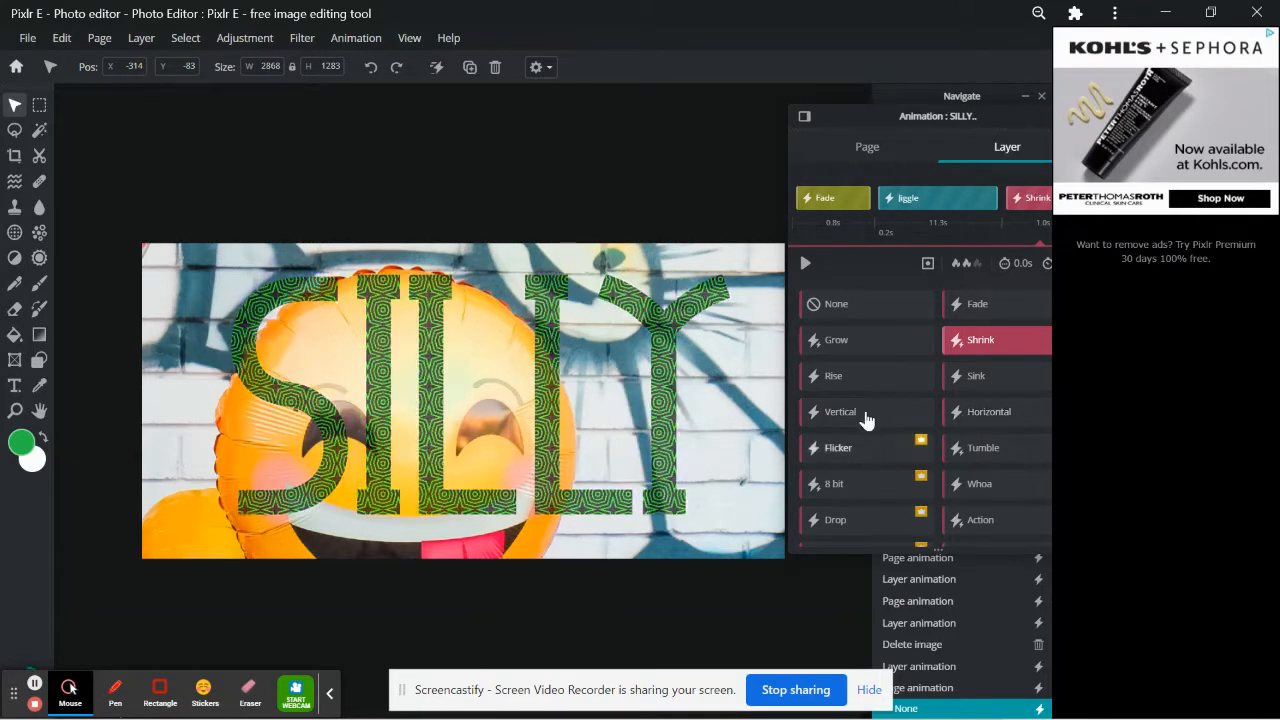
{"action": "scroll", "coordinate": [865, 405], "scroll_direction": "down", "scroll_amount": 2}
{"action": "scroll", "coordinate": [880, 440], "scroll_direction": "down", "scroll_amount": 2}
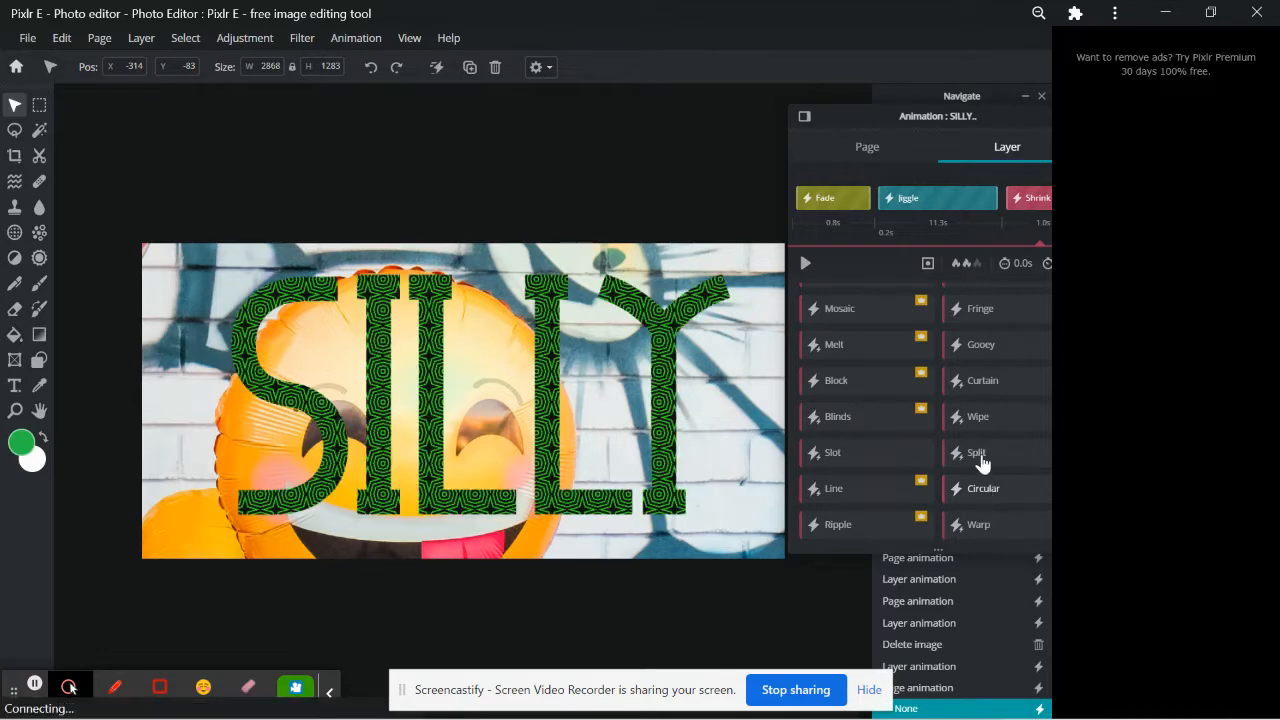
{"action": "left_click", "coordinate": [986, 526]}
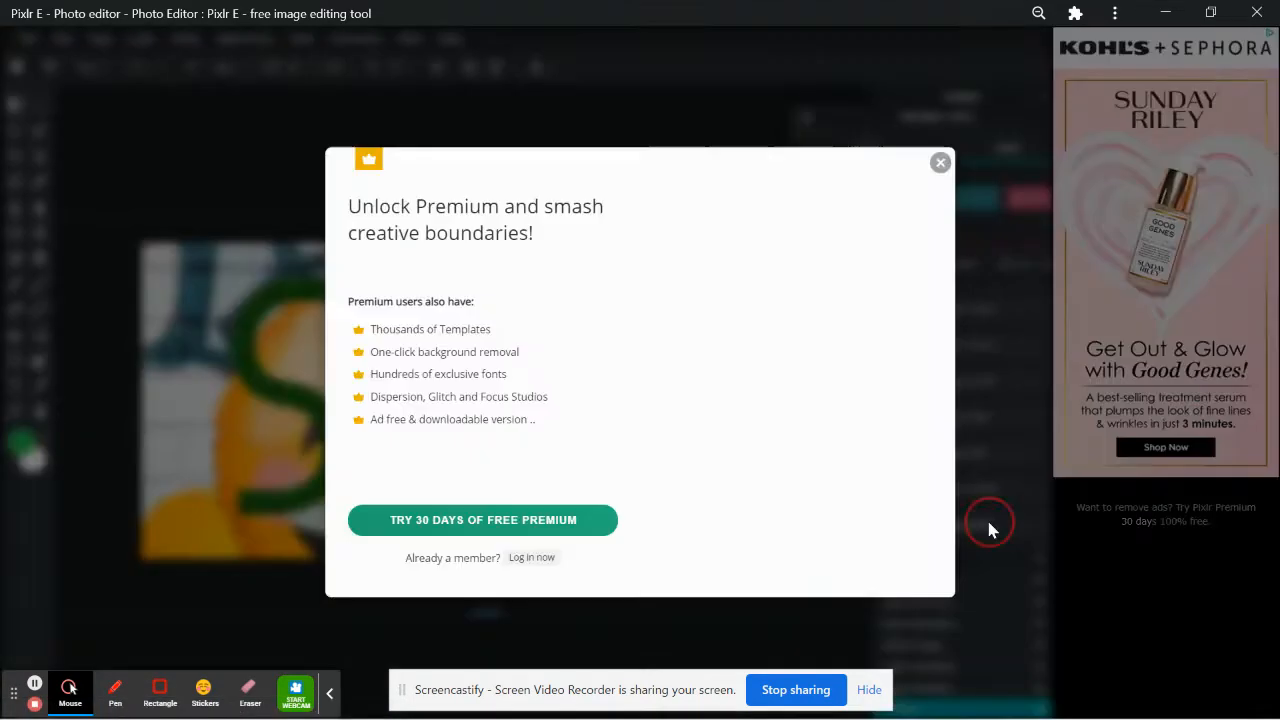
{"action": "left_click", "coordinate": [939, 163]}
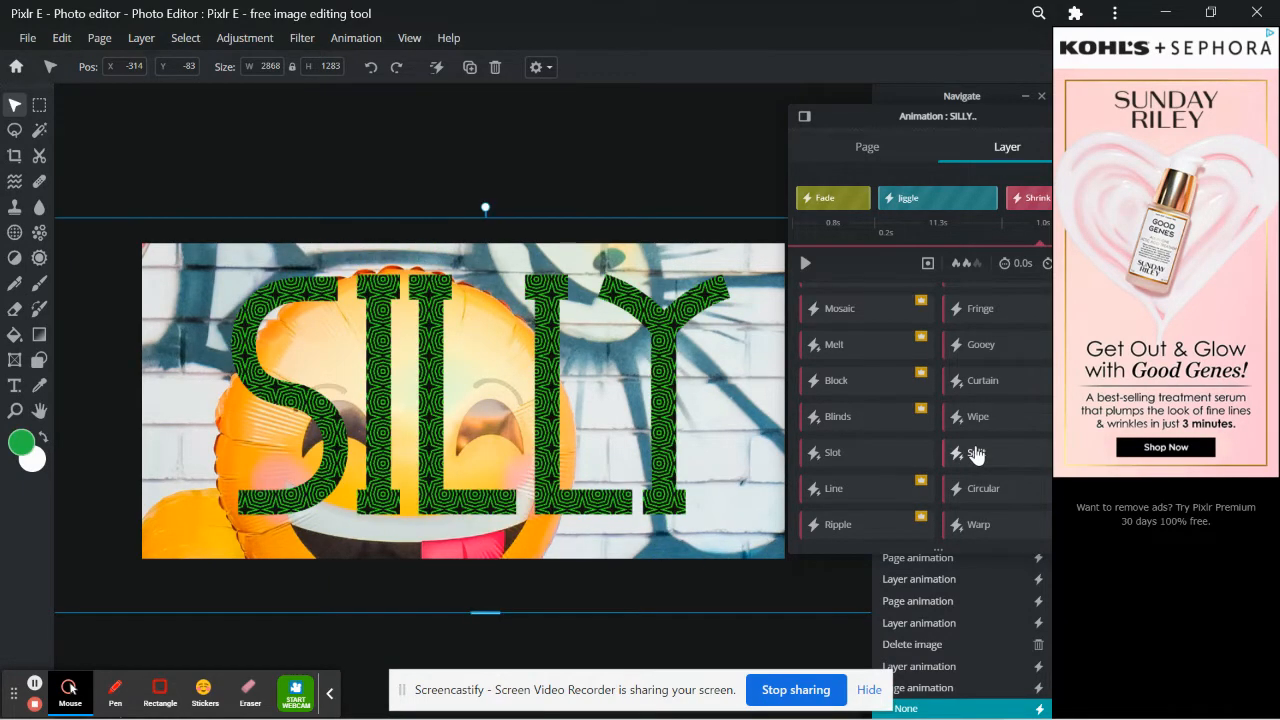
{"action": "left_click", "coordinate": [983, 488]}
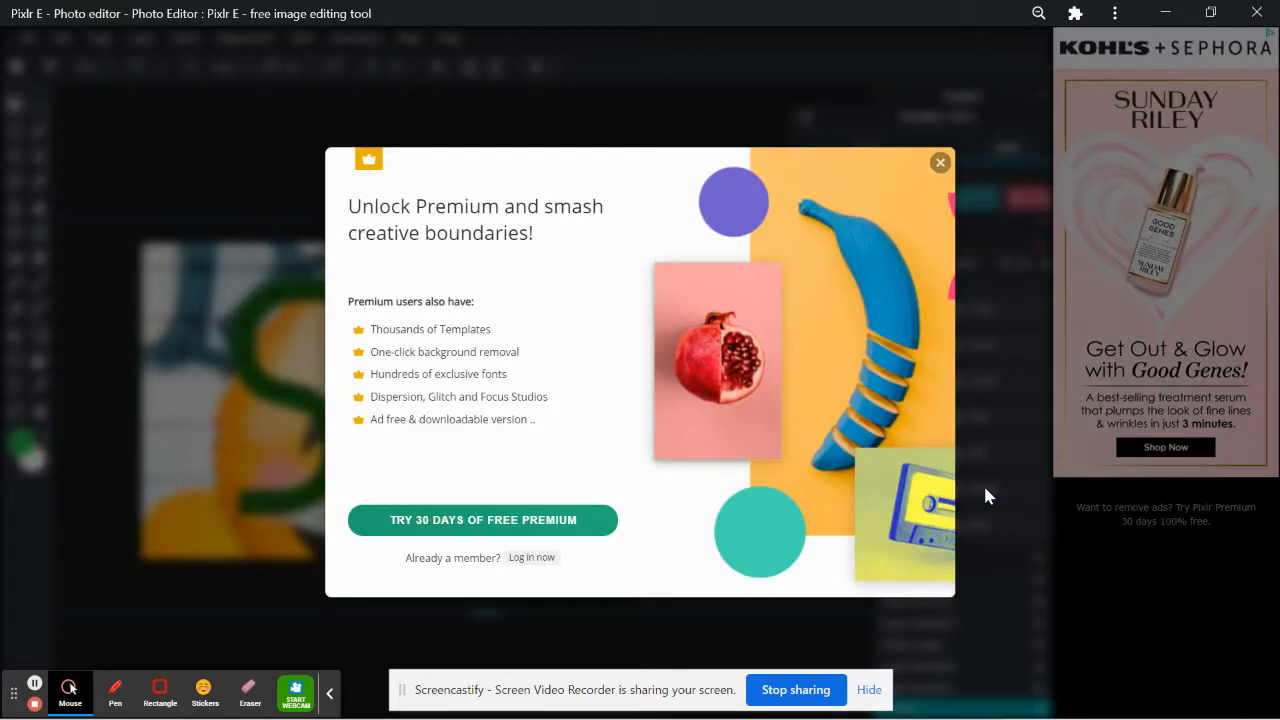
{"action": "left_click", "coordinate": [940, 162]}
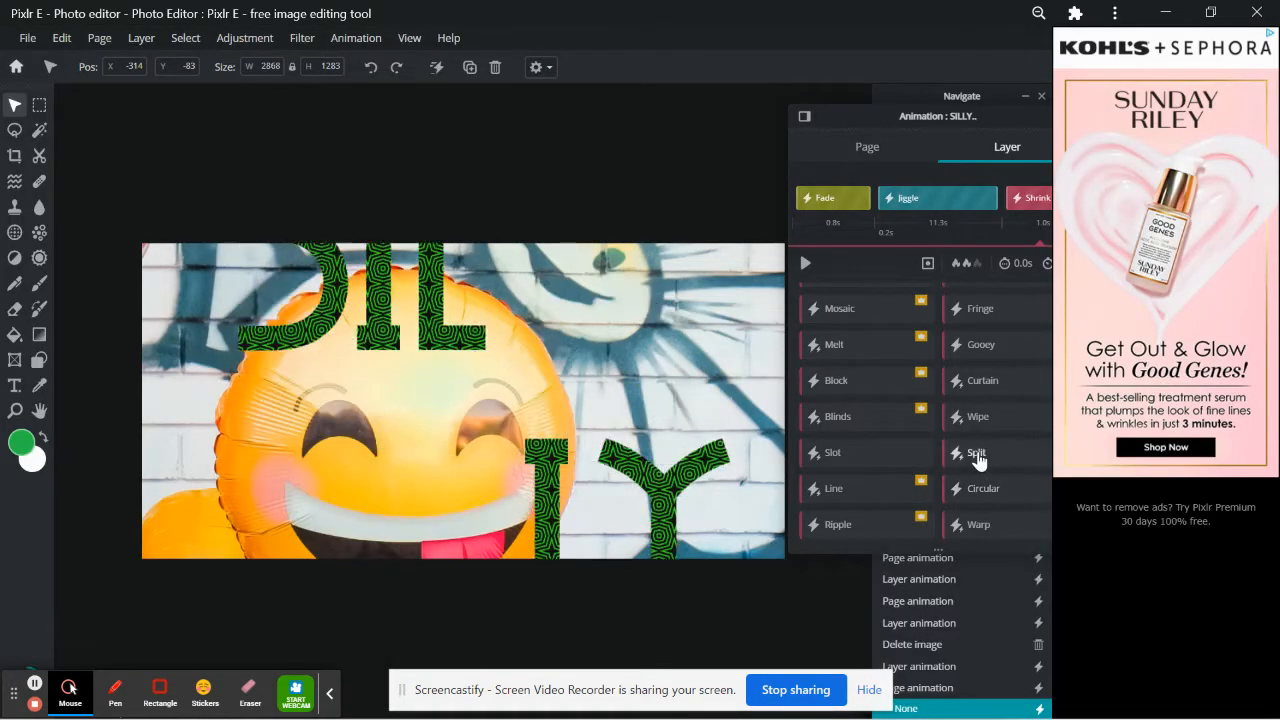
Try the Sink, Horizontal and Vertical exit animations on the SILLY text layer one after another.
{"action": "scroll", "coordinate": [979, 460], "scroll_direction": "up", "scroll_amount": 2}
{"action": "scroll", "coordinate": [979, 460], "scroll_direction": "up", "scroll_amount": 2}
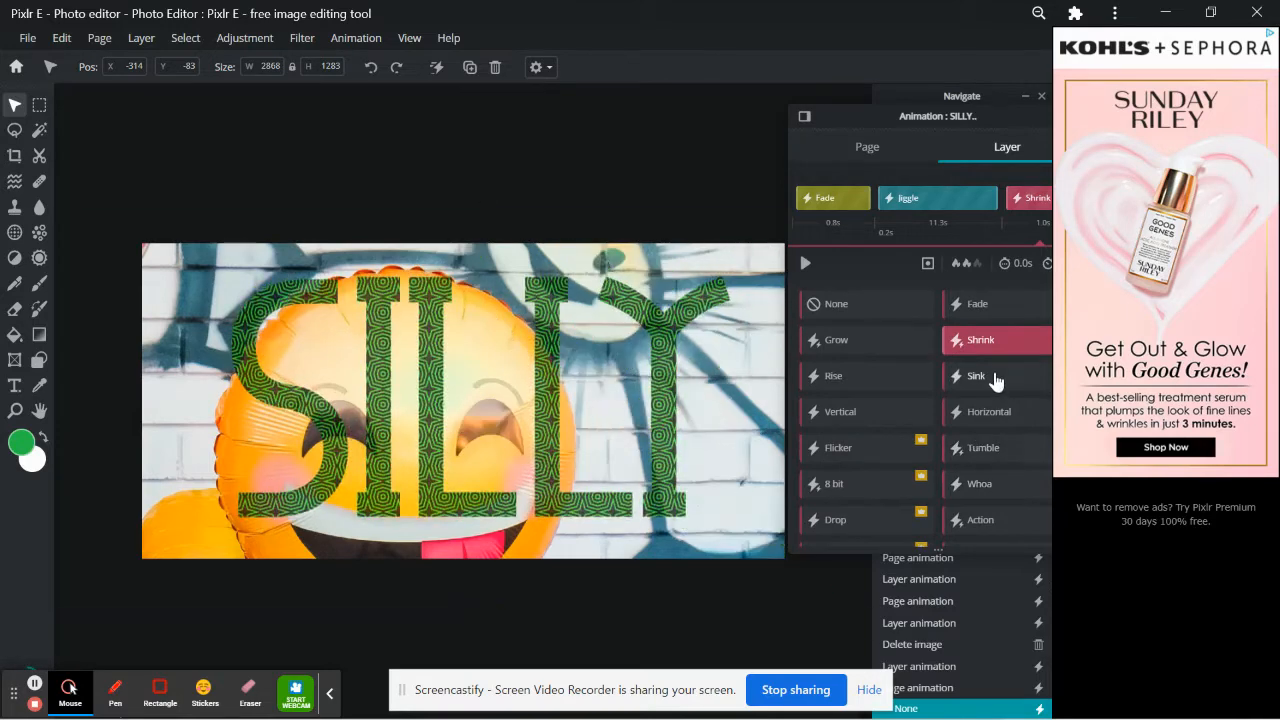
{"action": "left_click", "coordinate": [993, 378]}
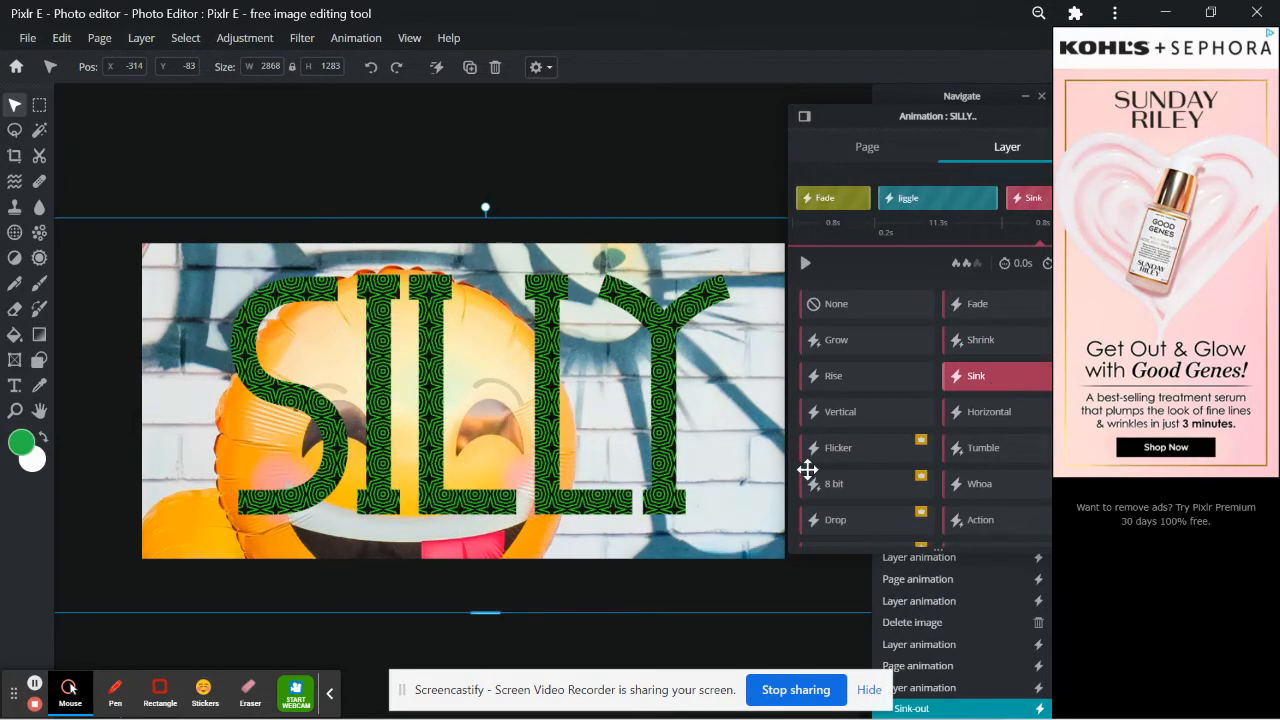
{"action": "left_click", "coordinate": [993, 417]}
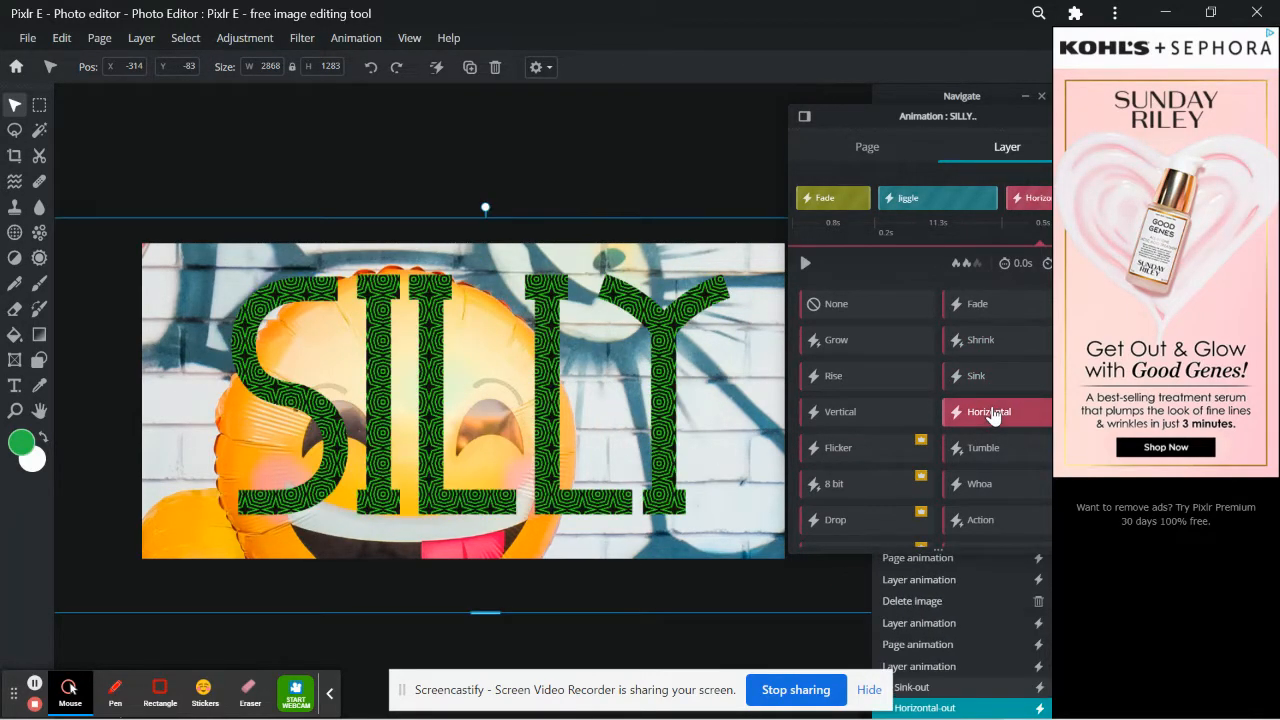
{"action": "left_click", "coordinate": [816, 412]}
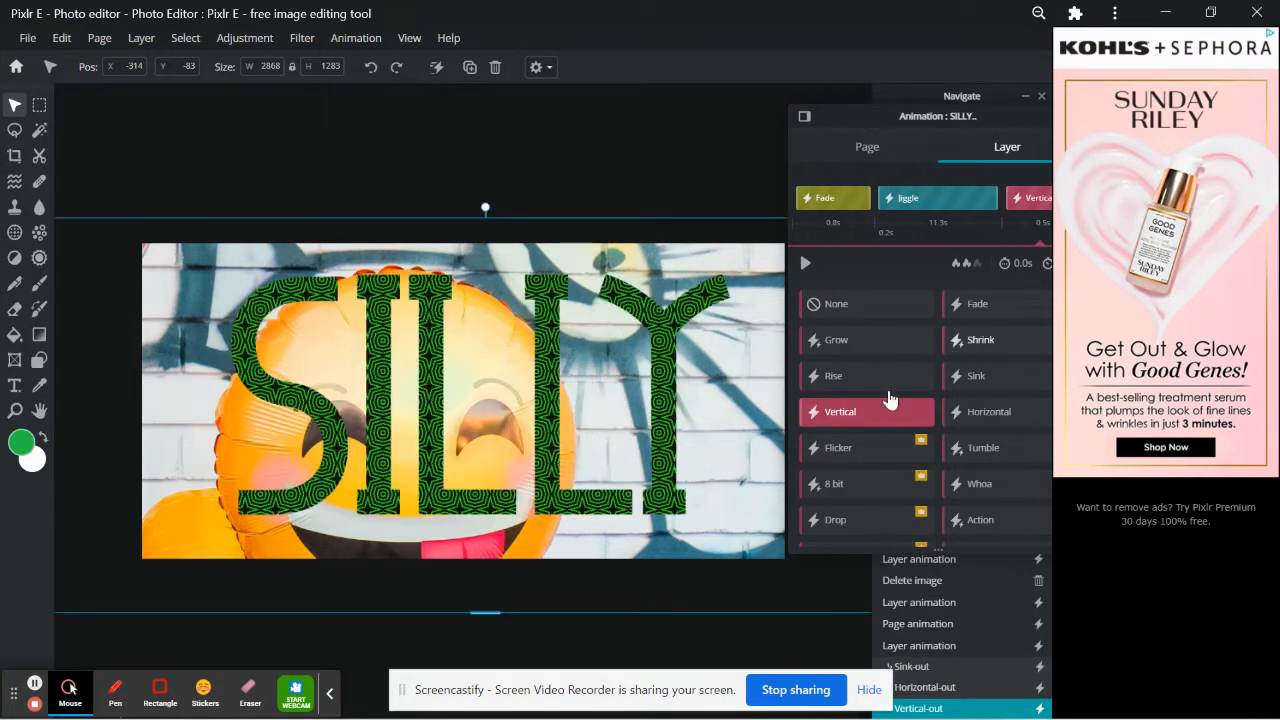
Check the SILLY layer's scene animation options and set its exit animation to Shrink.
{"action": "left_click", "coordinate": [937, 205]}
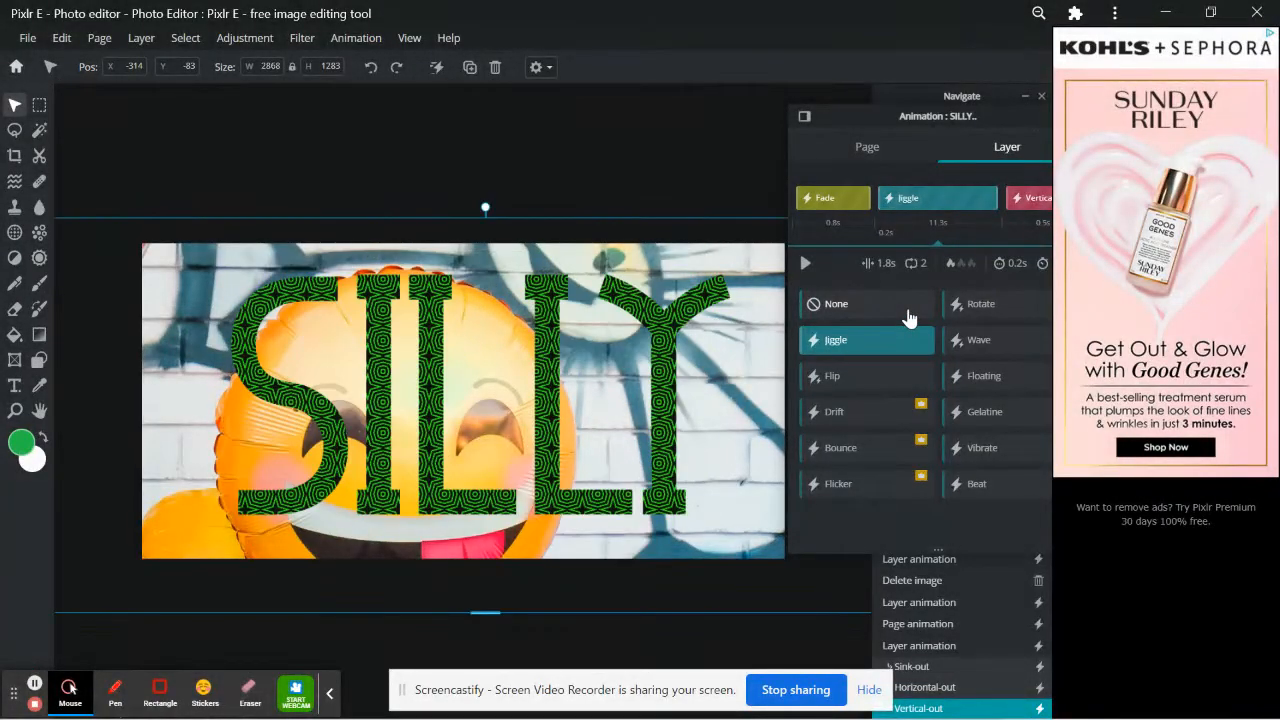
{"action": "left_click", "coordinate": [1030, 200]}
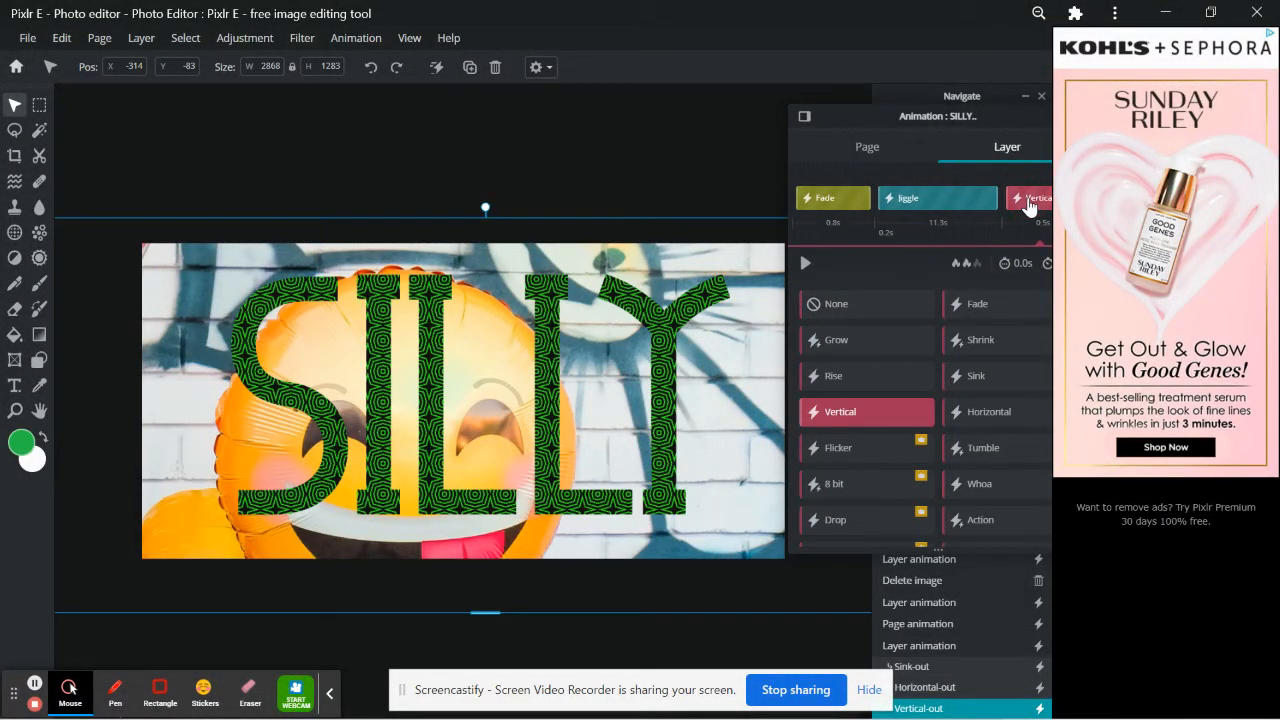
{"action": "left_click_drag", "start_coordinate": [940, 125], "coordinate": [842, 118]}
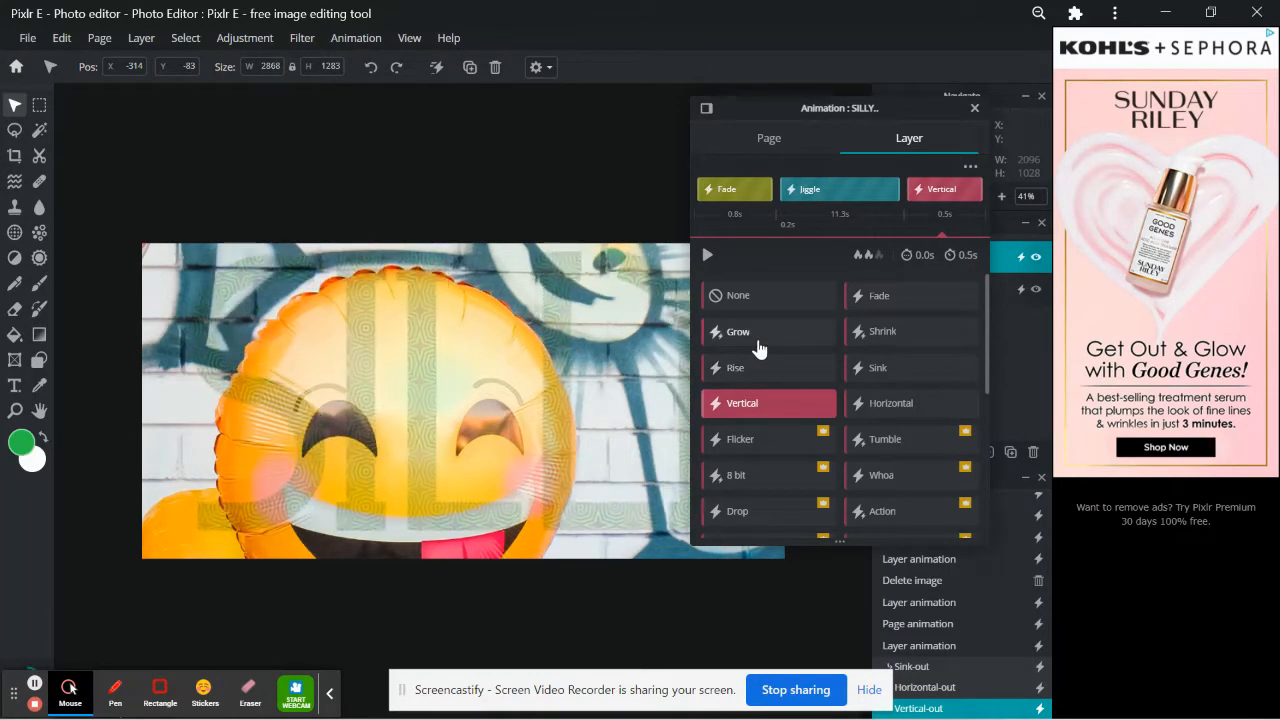
{"action": "left_click", "coordinate": [882, 333]}
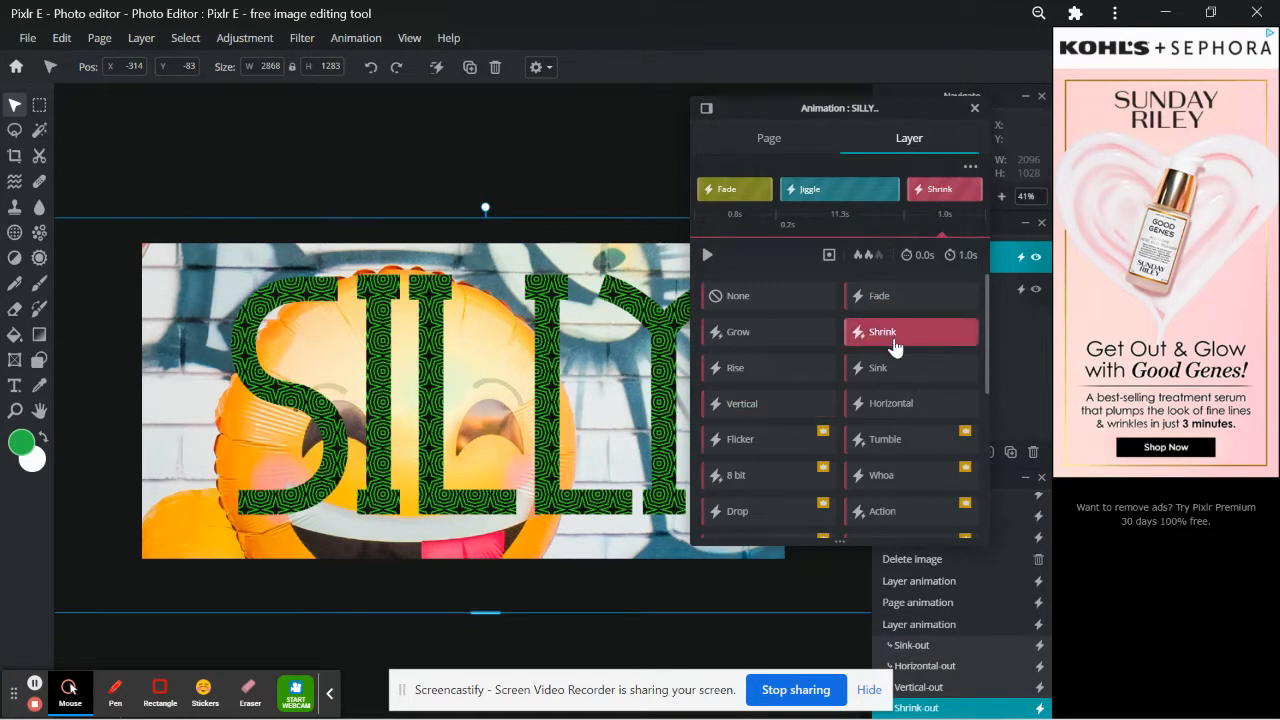
Set the delay of the SILLY layer's Jiggle scene animation to 0.0 s and preview the result with the canvas uncovered.
{"action": "left_click", "coordinate": [830, 192]}
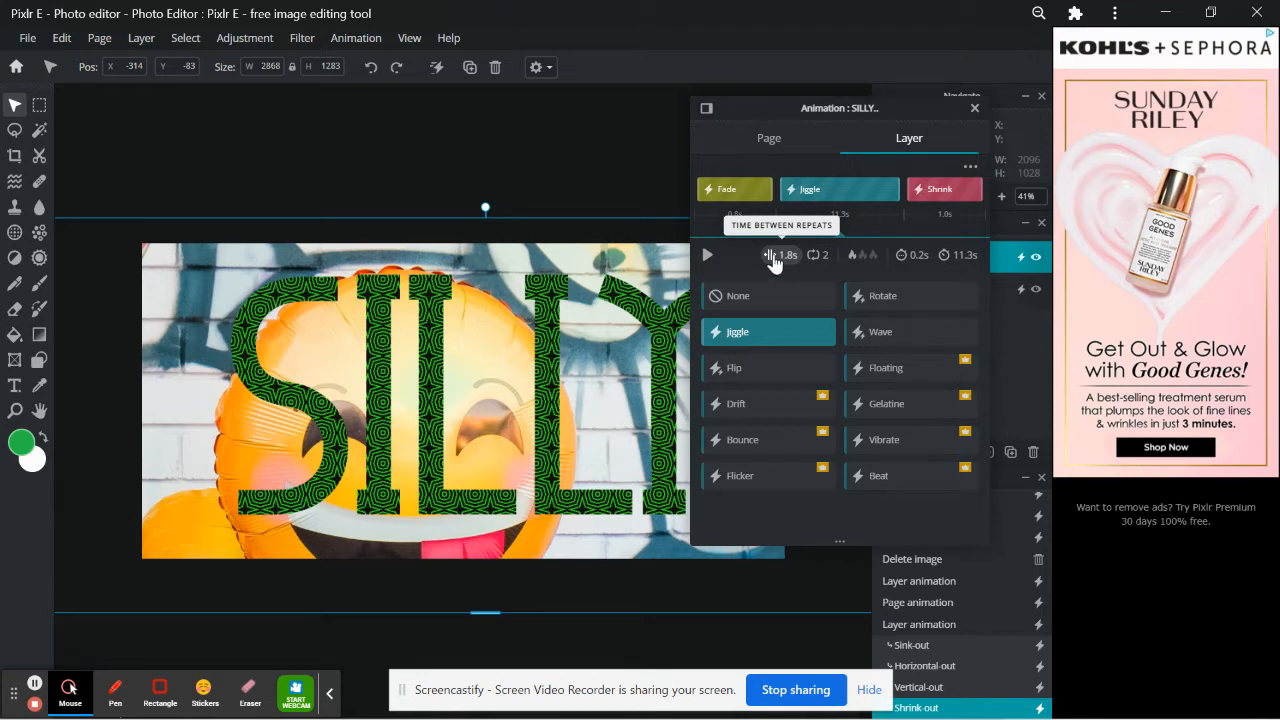
{"action": "left_click", "coordinate": [918, 257]}
{"action": "left_click_drag", "start_coordinate": [740, 262], "coordinate": [724, 264]}
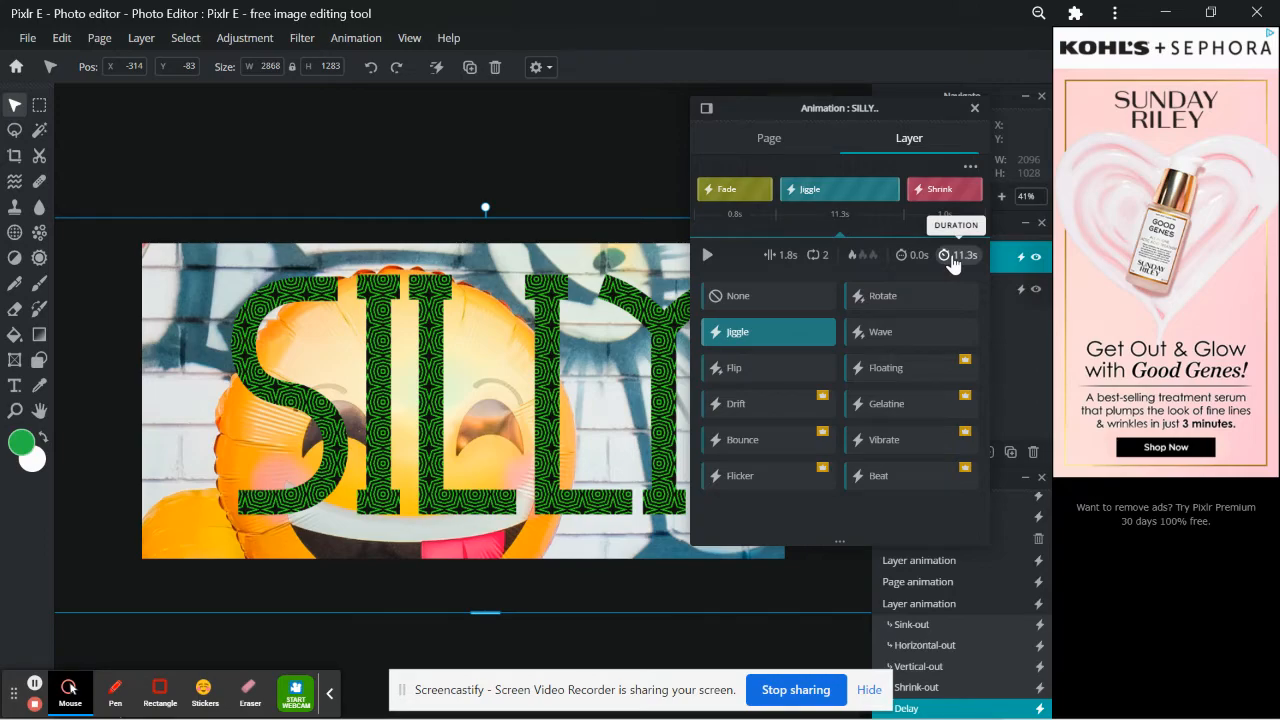
{"action": "left_click", "coordinate": [706, 256]}
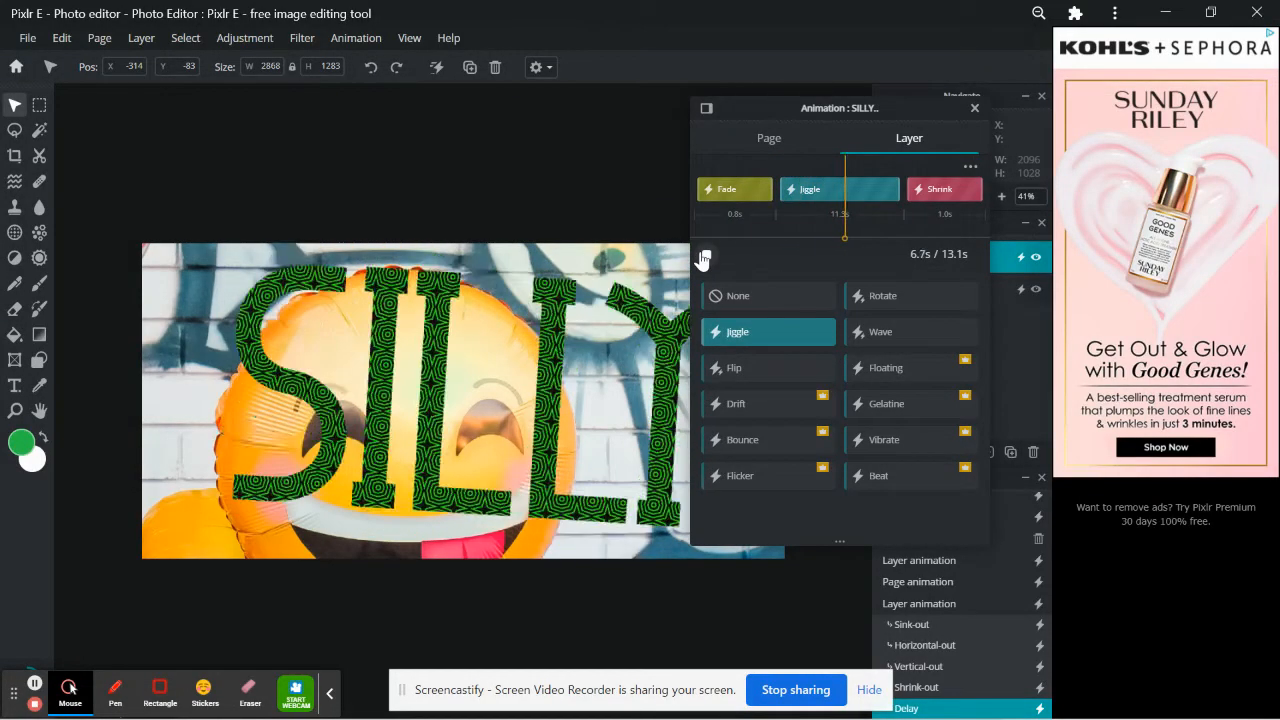
{"action": "left_click_drag", "start_coordinate": [838, 116], "coordinate": [994, 121]}
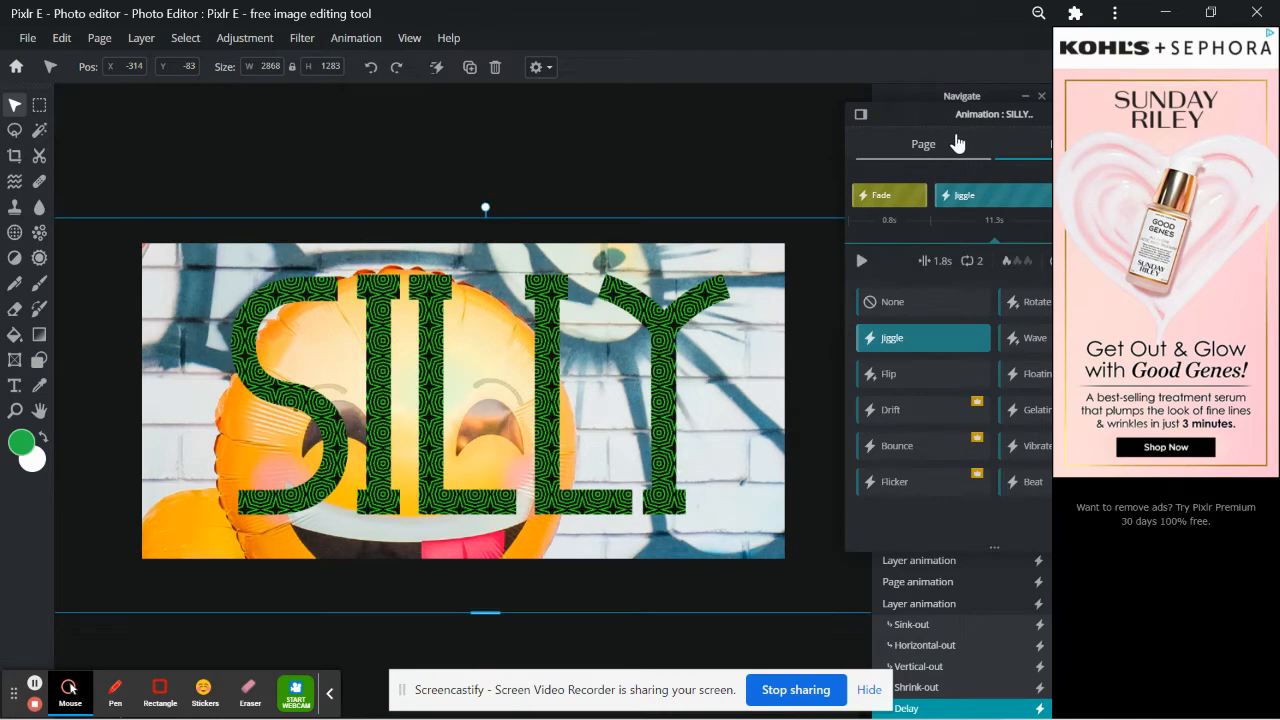
{"action": "left_click_drag", "start_coordinate": [907, 112], "coordinate": [834, 109]}
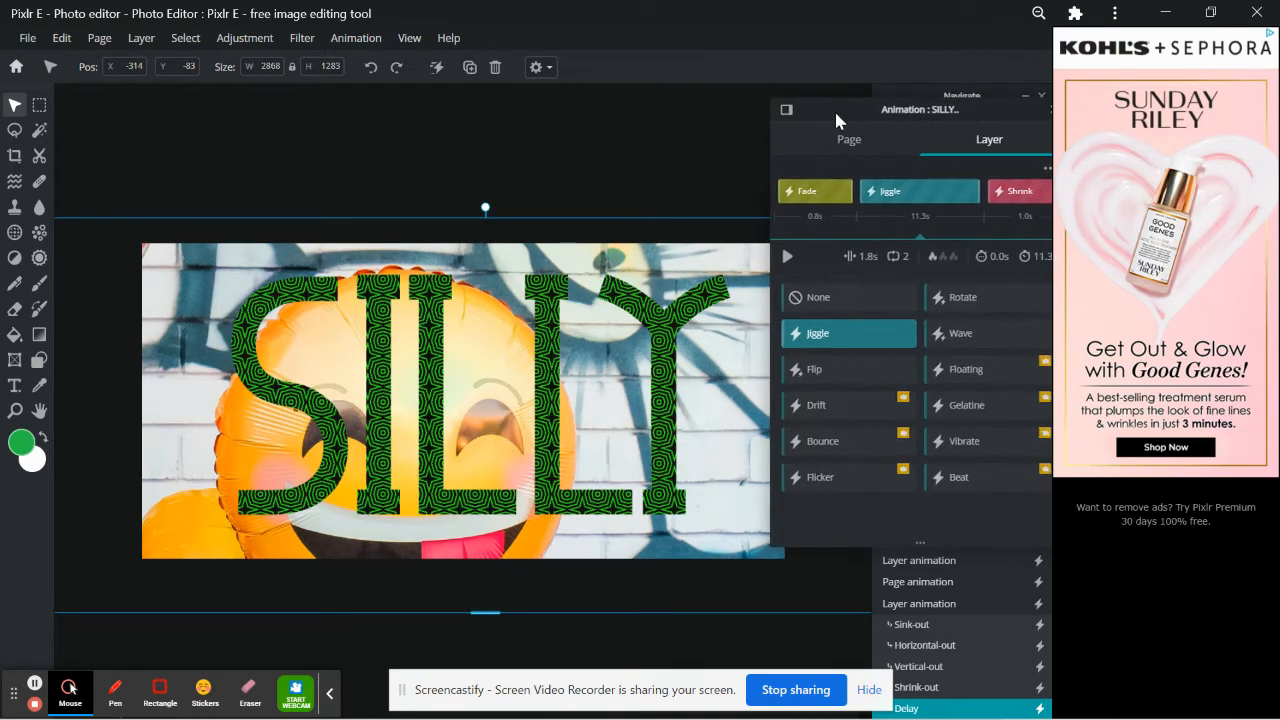
Export the animation as a GIF at 1X speed and 0.5X size with the file name funny.
{"action": "left_click", "coordinate": [32, 39]}
{"action": "left_click", "coordinate": [35, 170]}
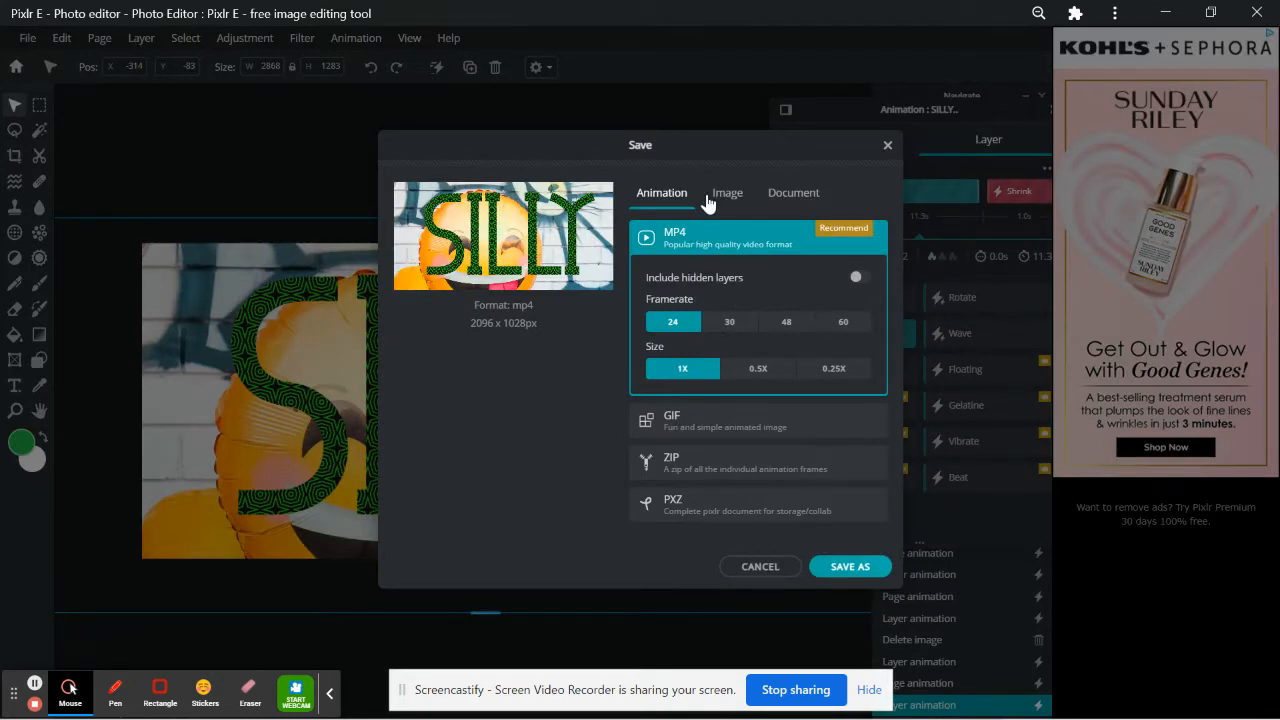
{"action": "left_click", "coordinate": [672, 422]}
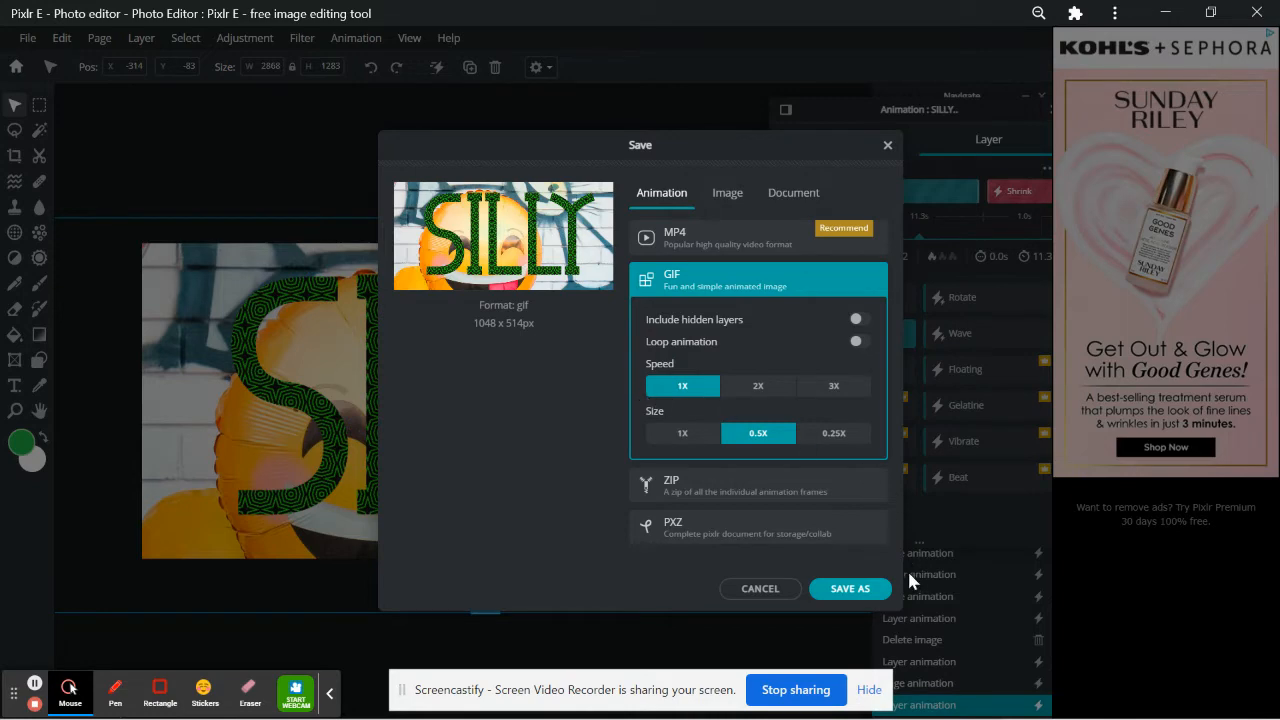
{"action": "left_click", "coordinate": [850, 588]}
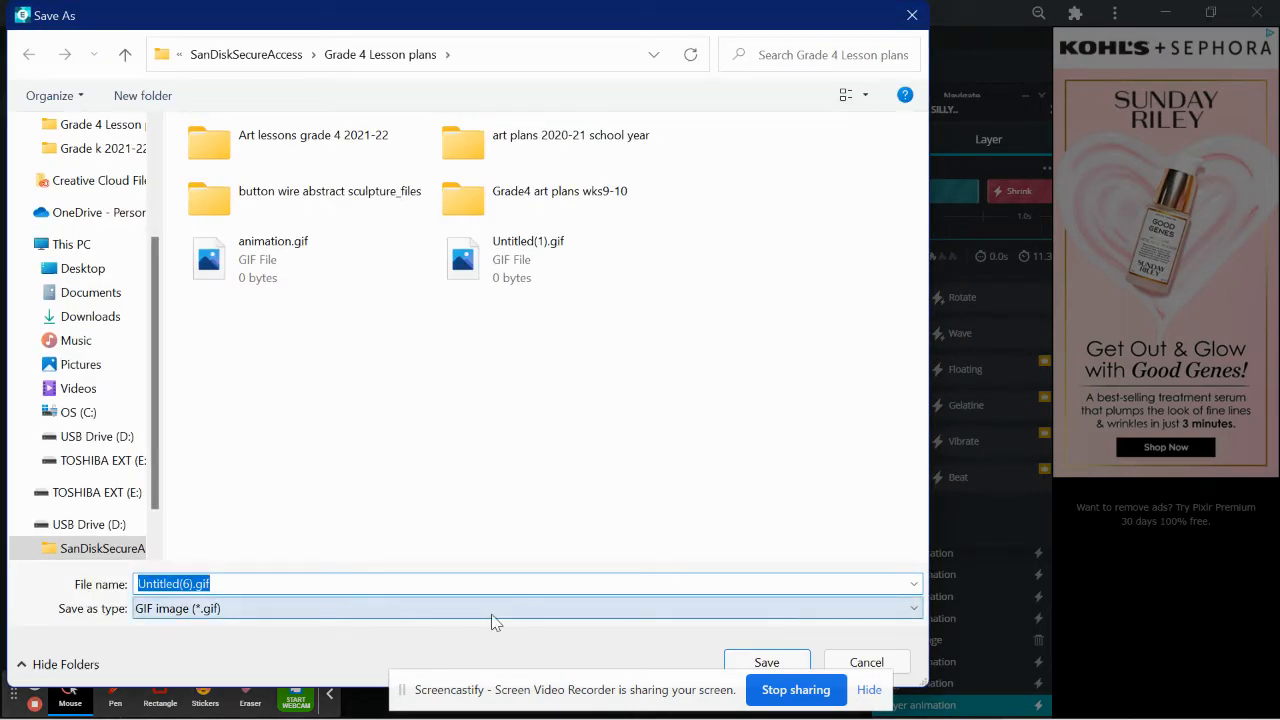
{"action": "type", "text": "funny"}
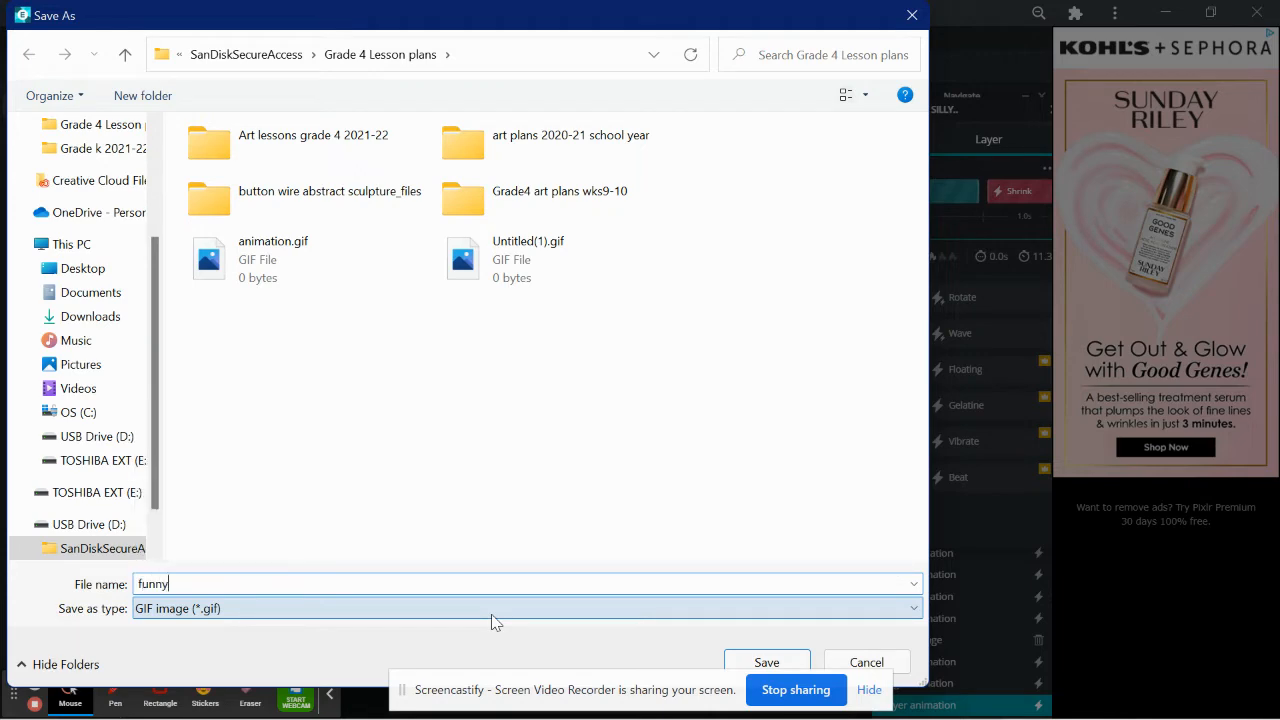
{"action": "key", "text": "Return"}
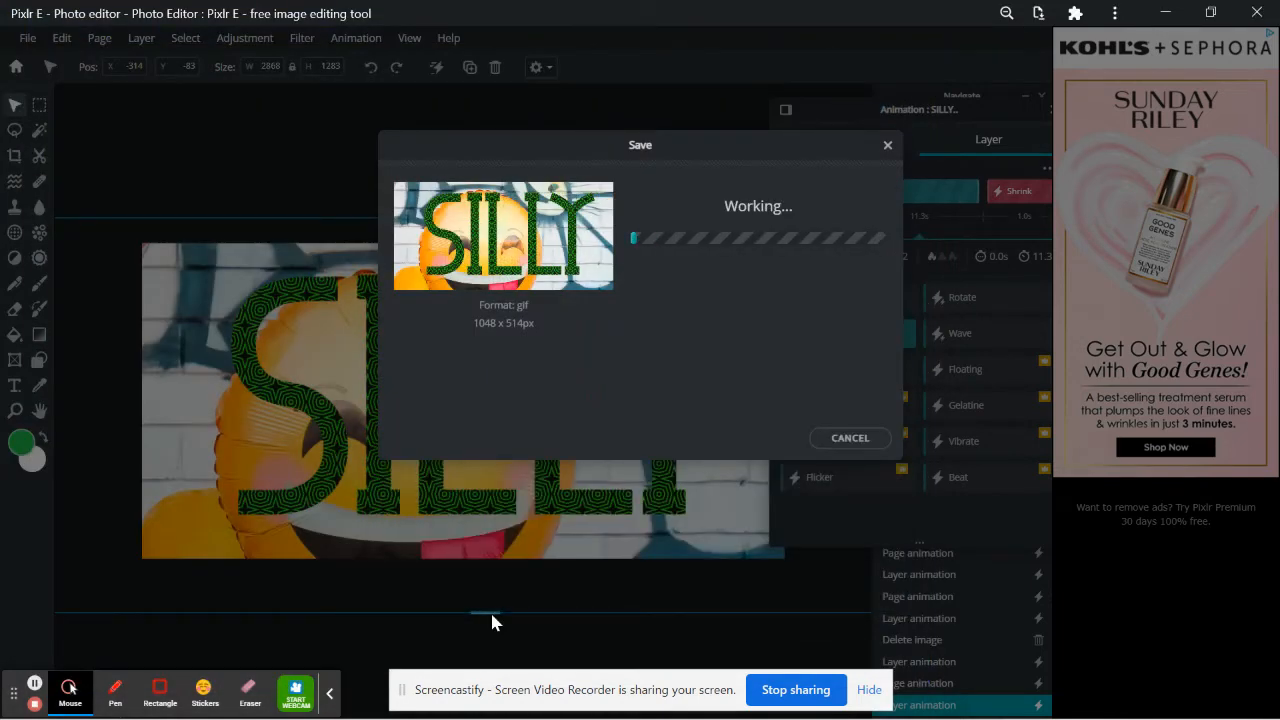